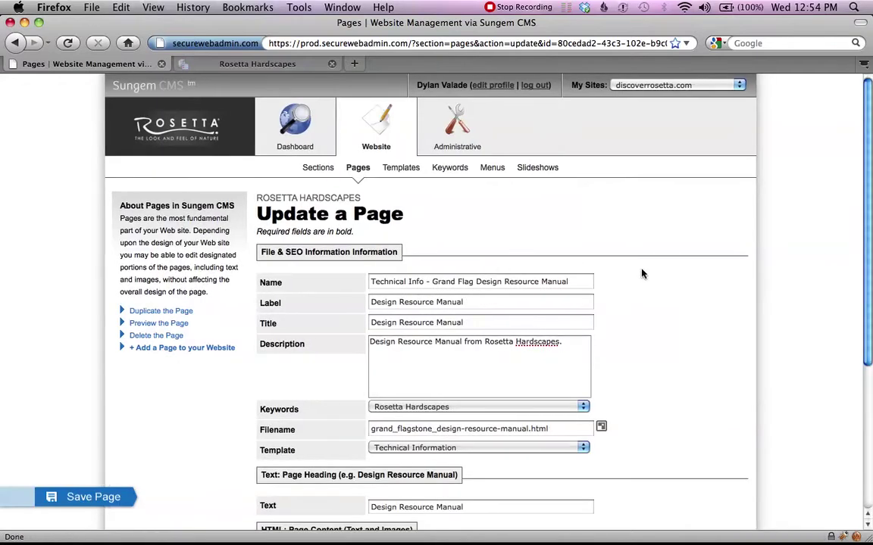
# Step: Check the live site's navigation, then go back to the CMS's Menus section
pyautogui.scroll(-1, 641, 274)
pyautogui.scroll(-3, 641, 274)
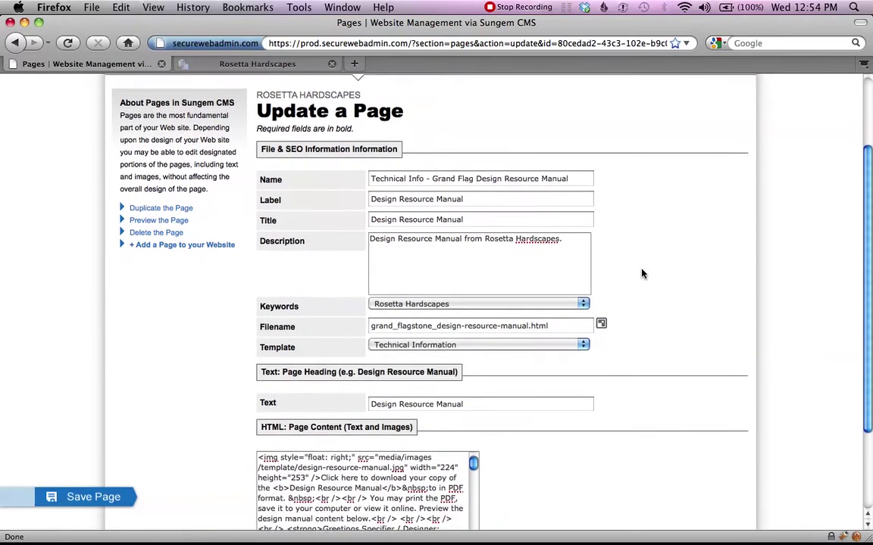
pyautogui.scroll(-3, 641, 274)
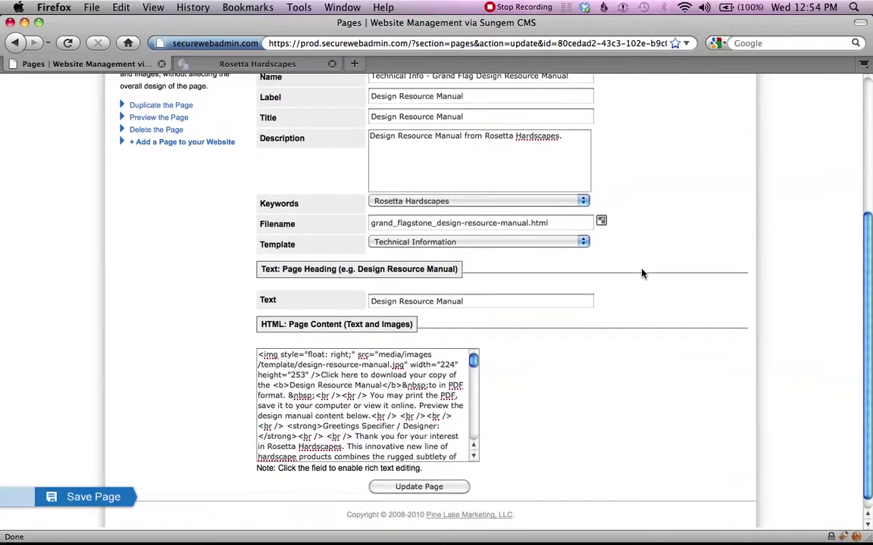
pyautogui.scroll(3, 641, 274)
pyautogui.scroll(3, 641, 274)
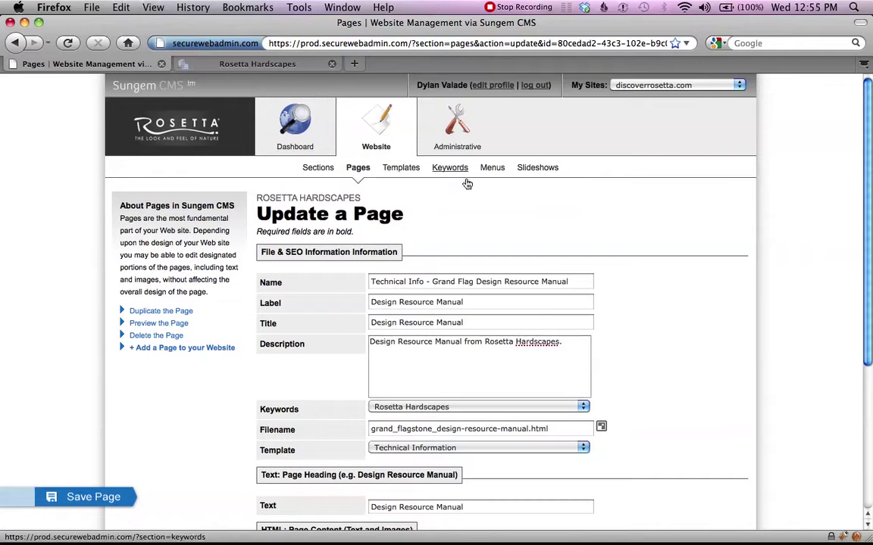
pyautogui.click(277, 65)
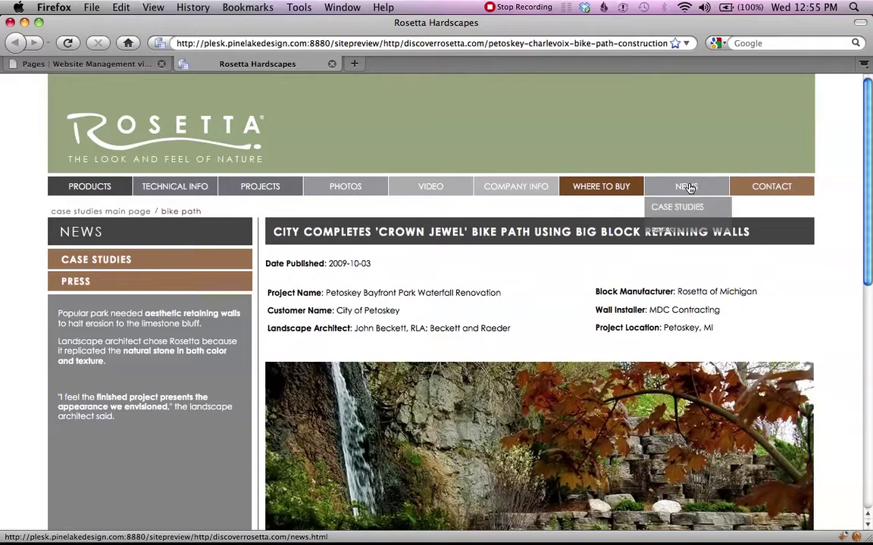
pyautogui.moveTo(685, 187)
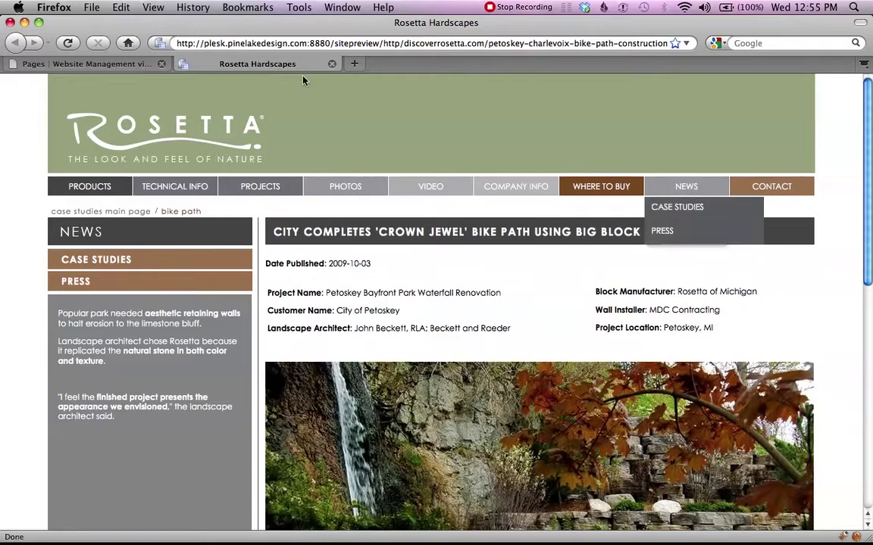
pyautogui.click(121, 66)
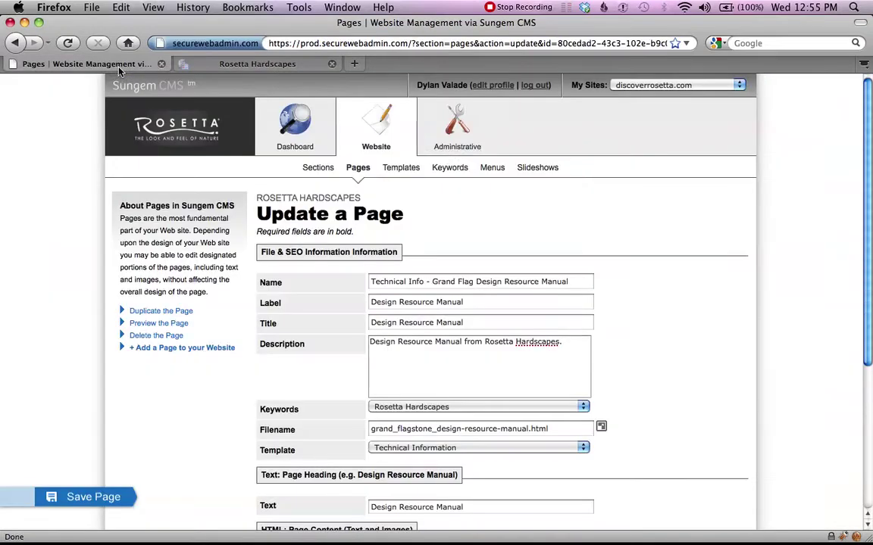
pyautogui.click(484, 175)
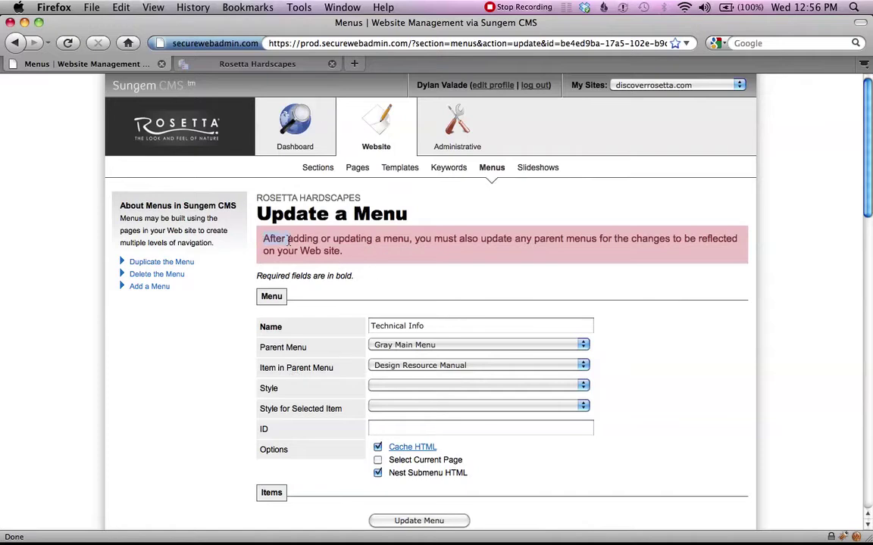
pyautogui.moveTo(323, 241); pyautogui.dragTo(385, 241)
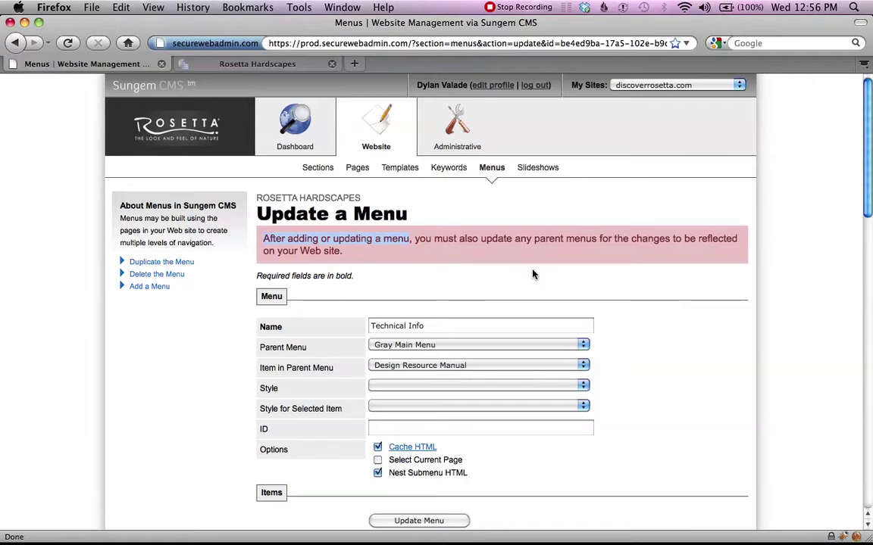
pyautogui.scroll(-5, 699, 360)
pyautogui.scroll(-2, 699, 360)
pyautogui.scroll(2, 699, 360)
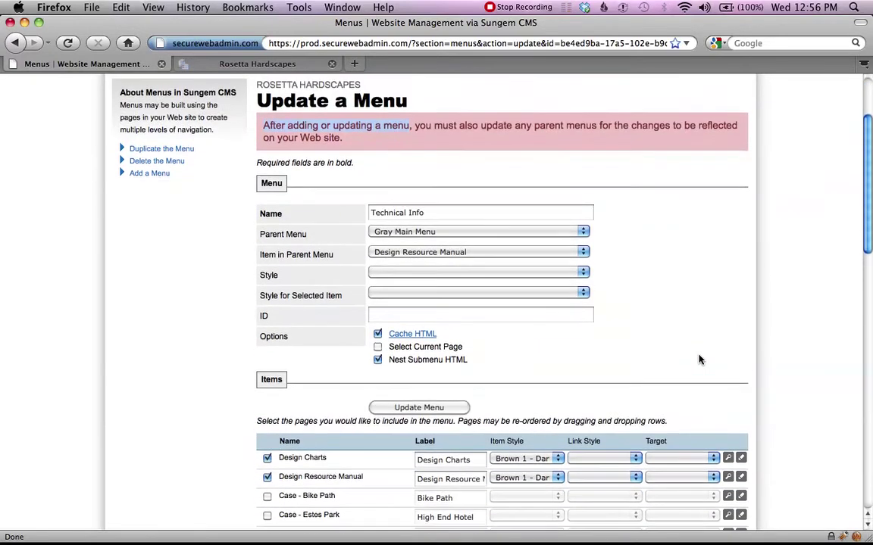
pyautogui.scroll(-1, 699, 360)
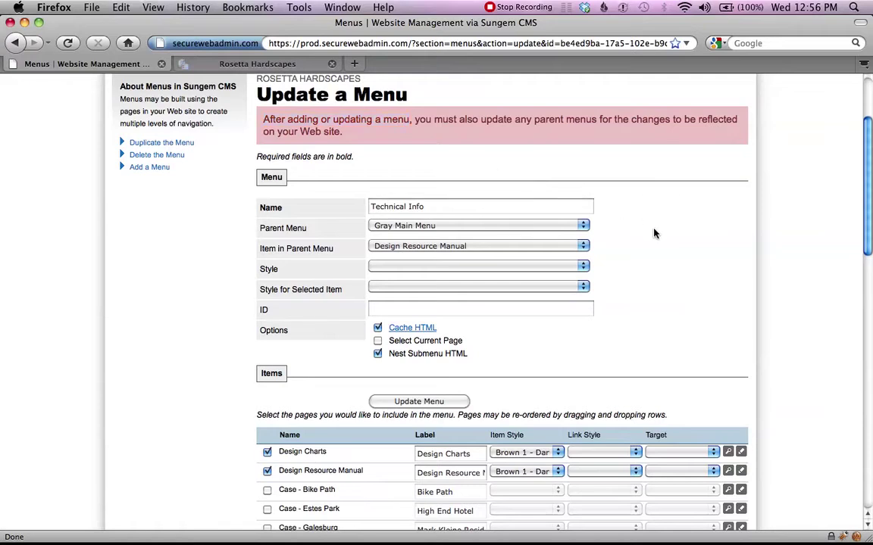
pyautogui.scroll(-1, 655, 232)
pyautogui.scroll(-5, 655, 231)
pyautogui.scroll(-1, 655, 231)
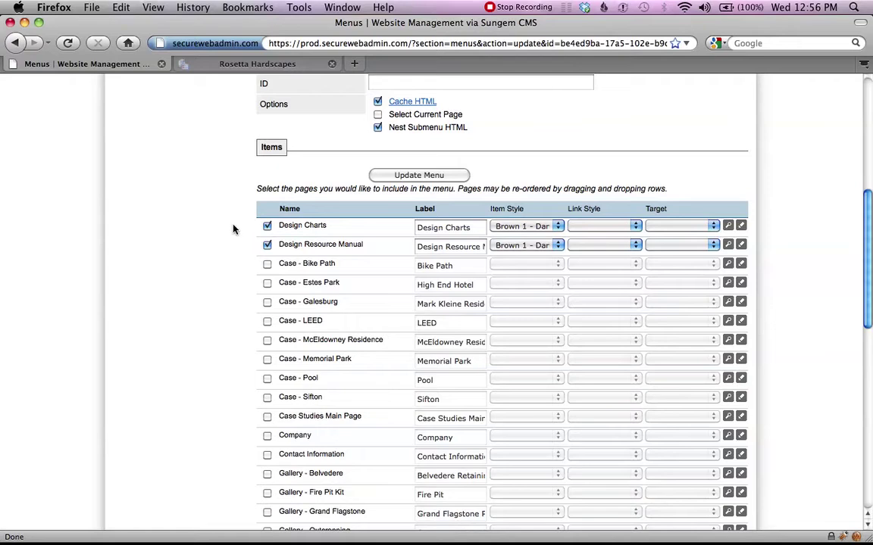
pyautogui.click(244, 64)
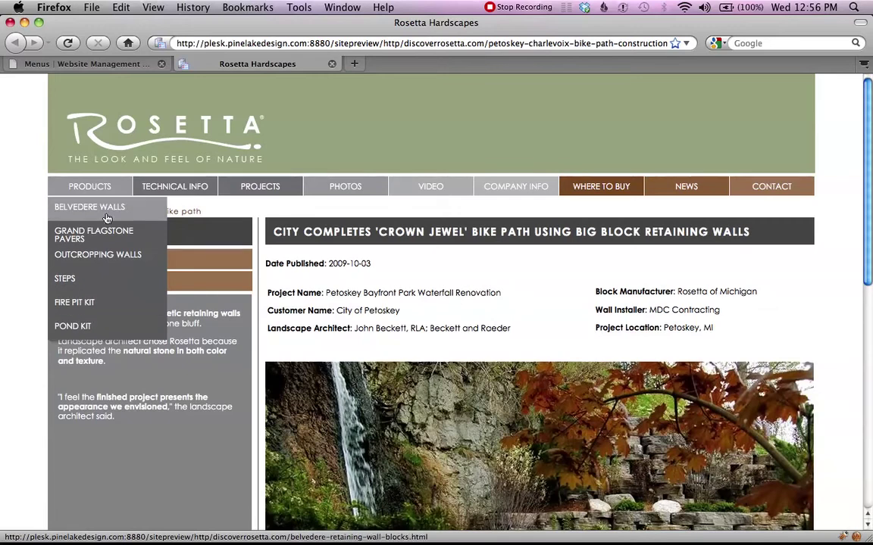
pyautogui.moveTo(174, 187)
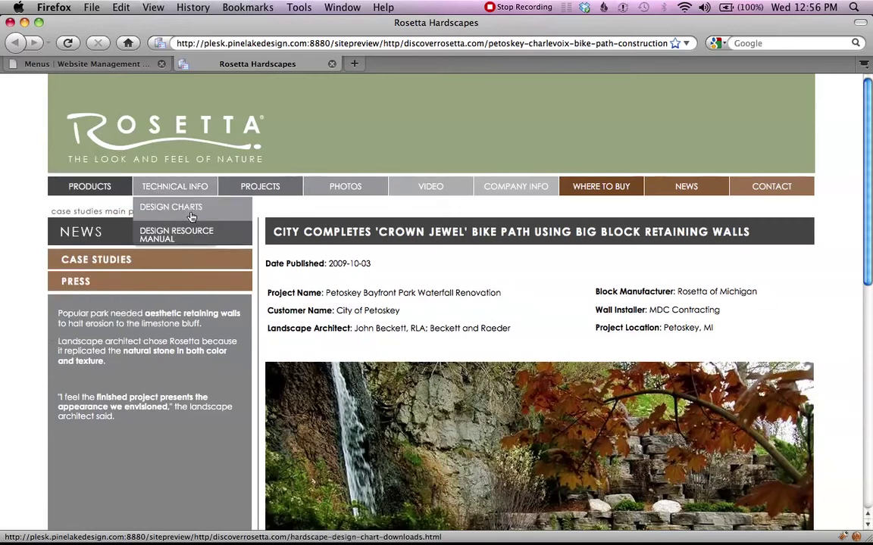
pyautogui.click(115, 65)
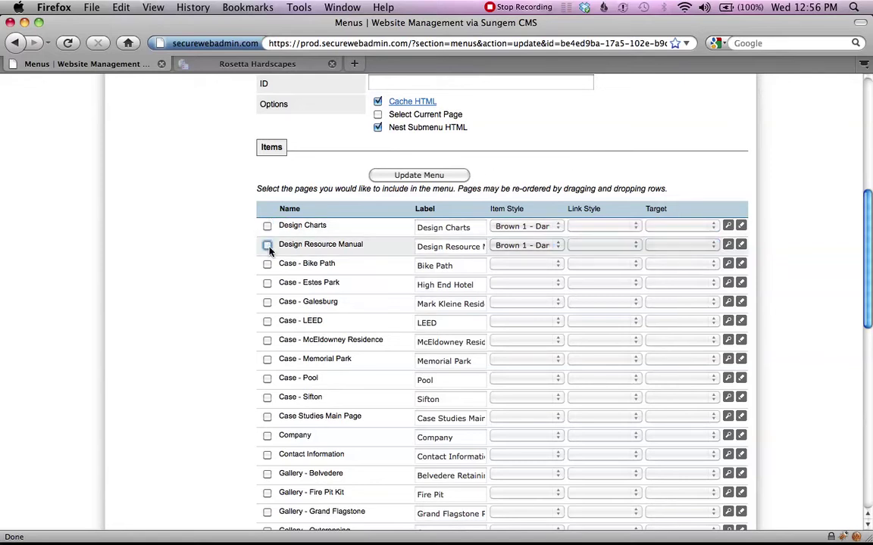
# Step: Add the Belvedere, Grand Flag, Outcropping and Steps design manual pages to the Technical Info menu
pyautogui.scroll(-5, 242, 290)
pyautogui.scroll(-1, 243, 291)
pyautogui.scroll(-3, 243, 291)
pyautogui.scroll(-2, 243, 291)
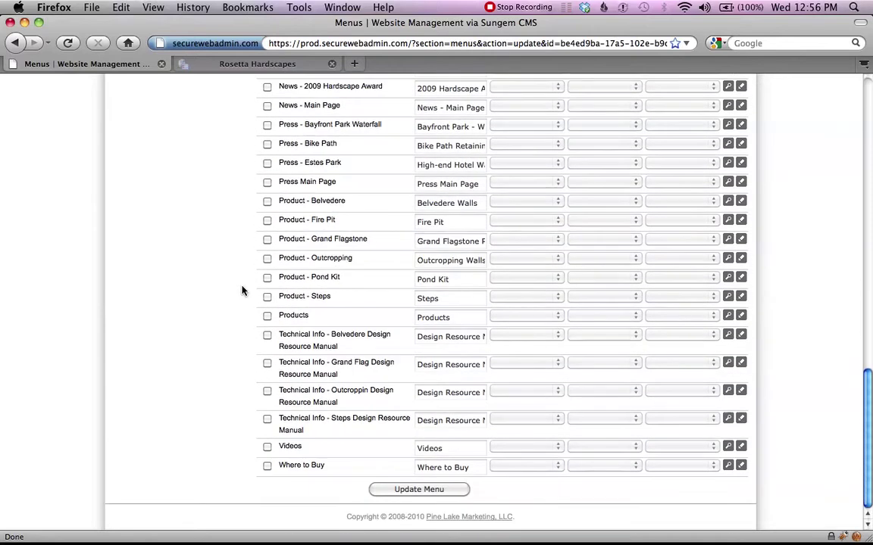
pyautogui.click(267, 335)
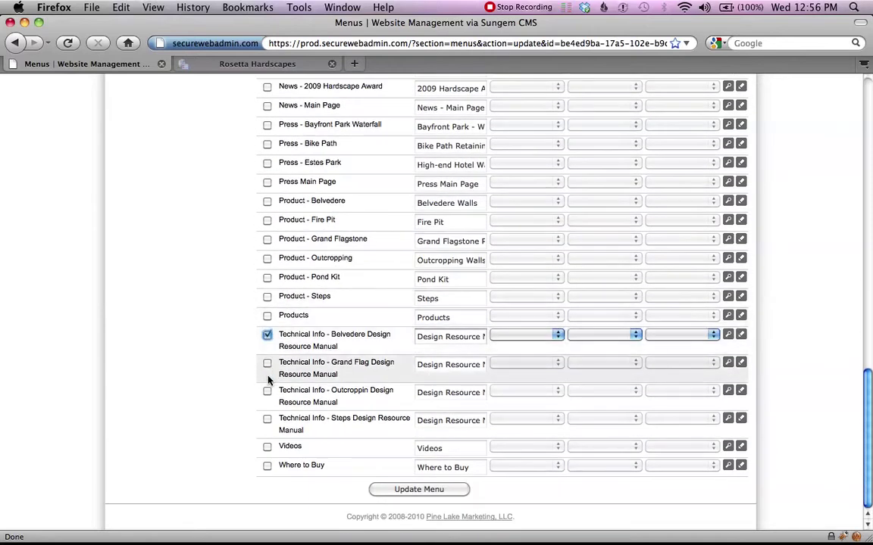
pyautogui.click(267, 364)
pyautogui.click(266, 391)
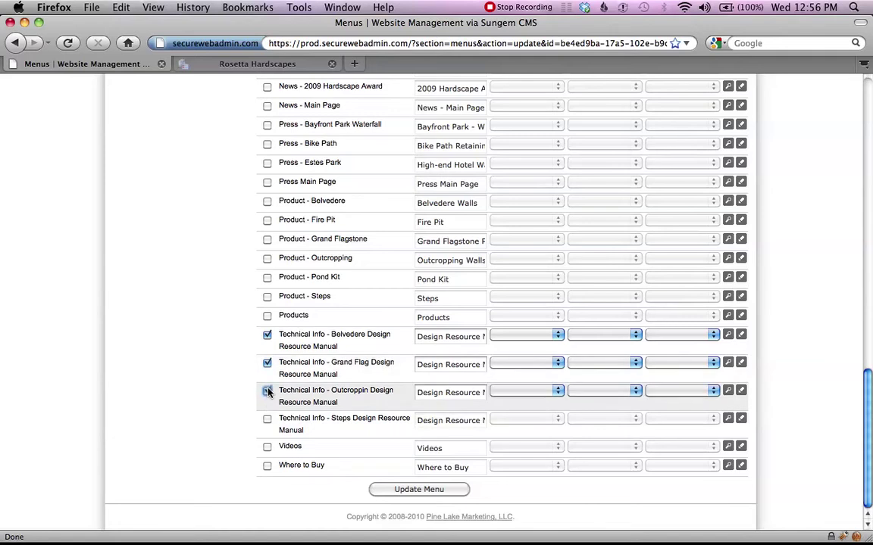
pyautogui.click(267, 419)
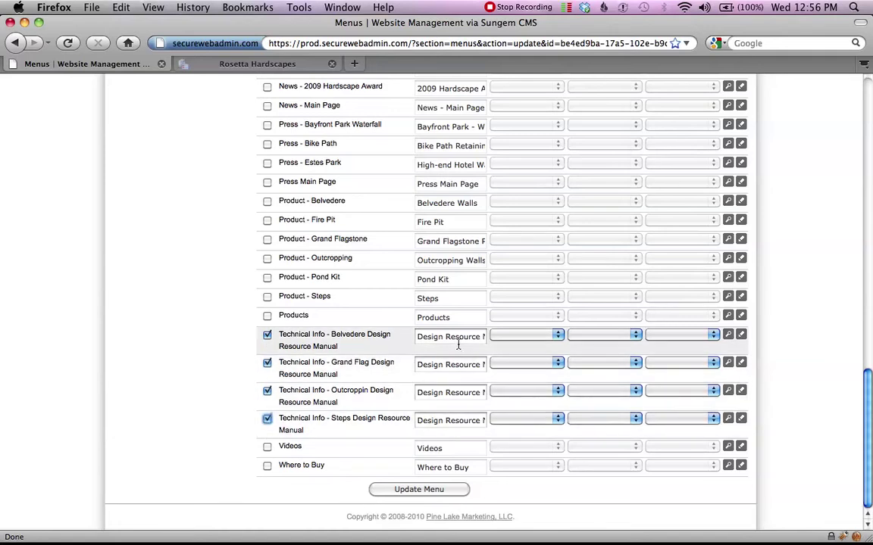
# Step: Relabel the four new items as Belvedere, Grand Flagstone, Outcropping and Steps
pyautogui.click(454, 338)
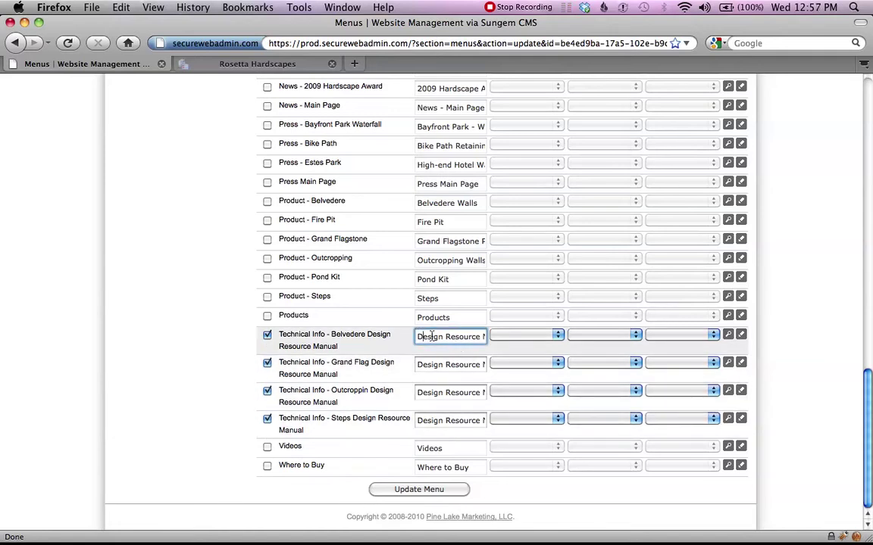
pyautogui.press('super+a')
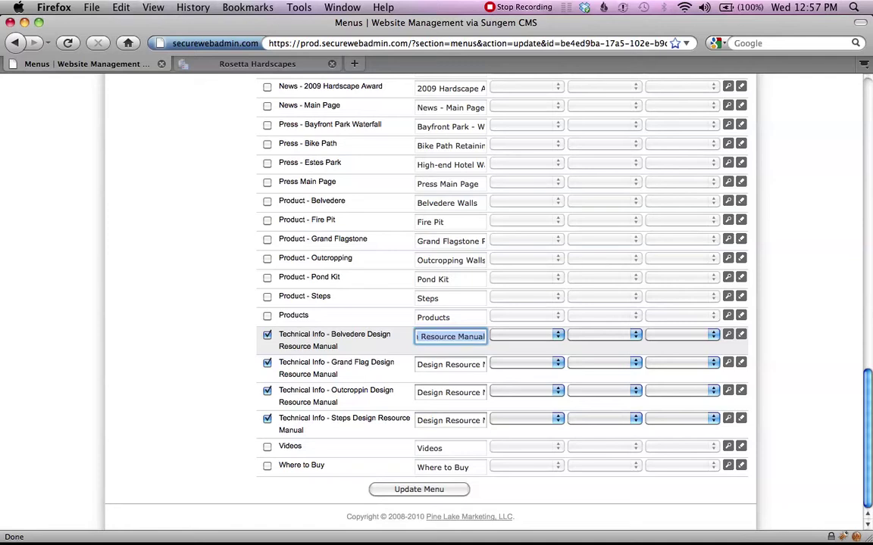
pyautogui.write('Bel')
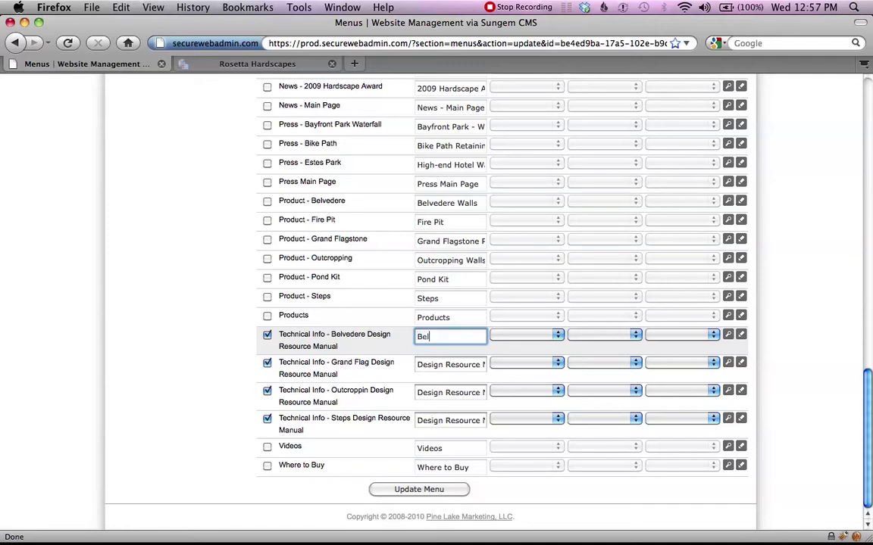
pyautogui.write('vedere')
pyautogui.press('Tab')
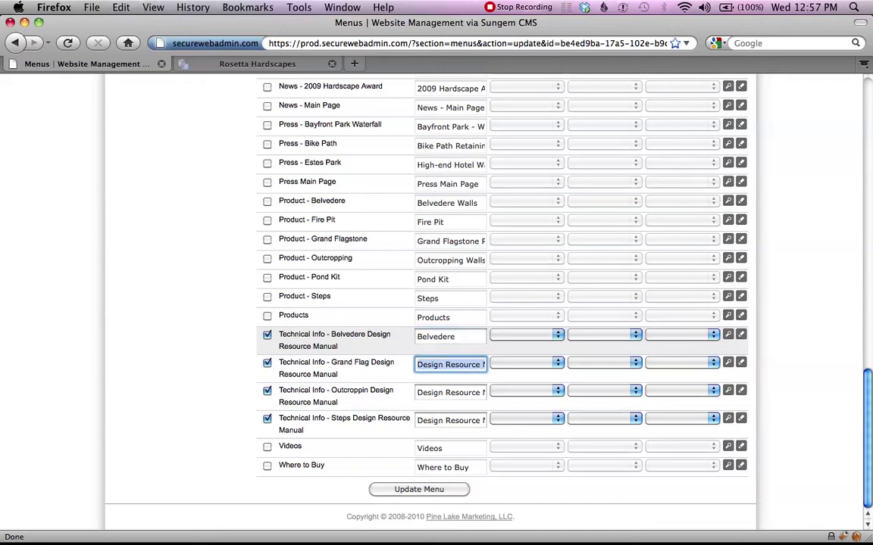
pyautogui.write('Grand Gr')
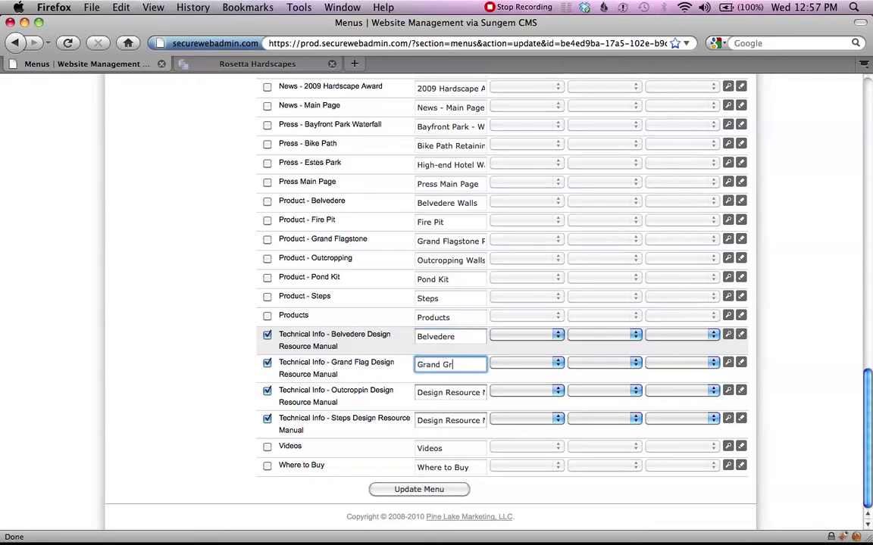
pyautogui.write('ne')
pyautogui.press('Tab')
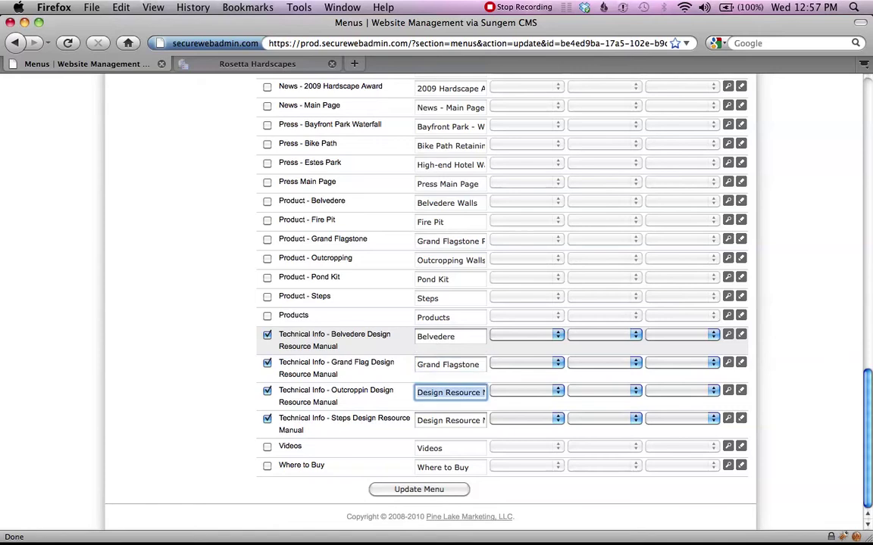
pyautogui.write('Oug')
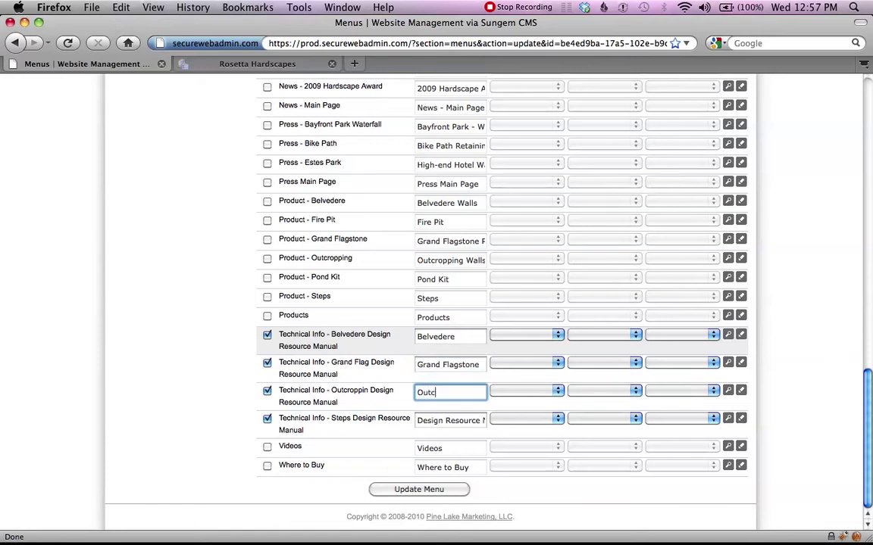
pyautogui.press('Tab')
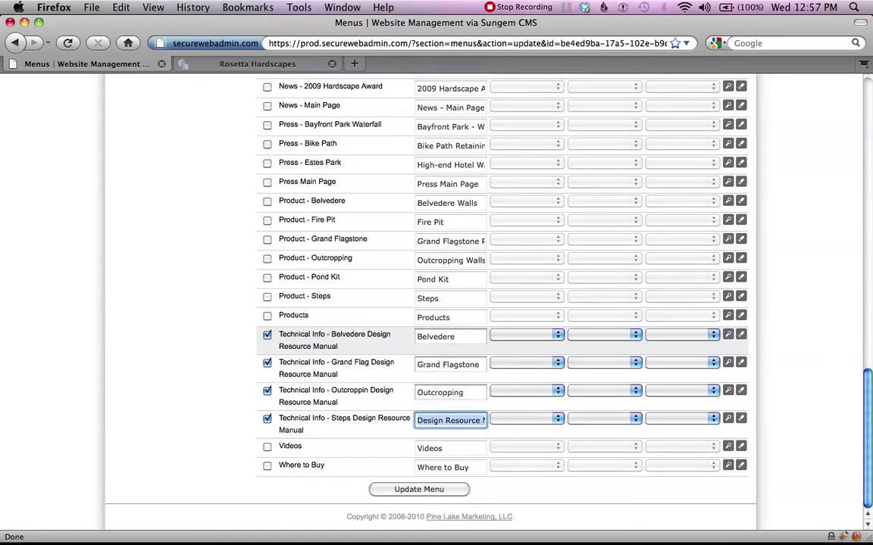
pyautogui.write('Steps')
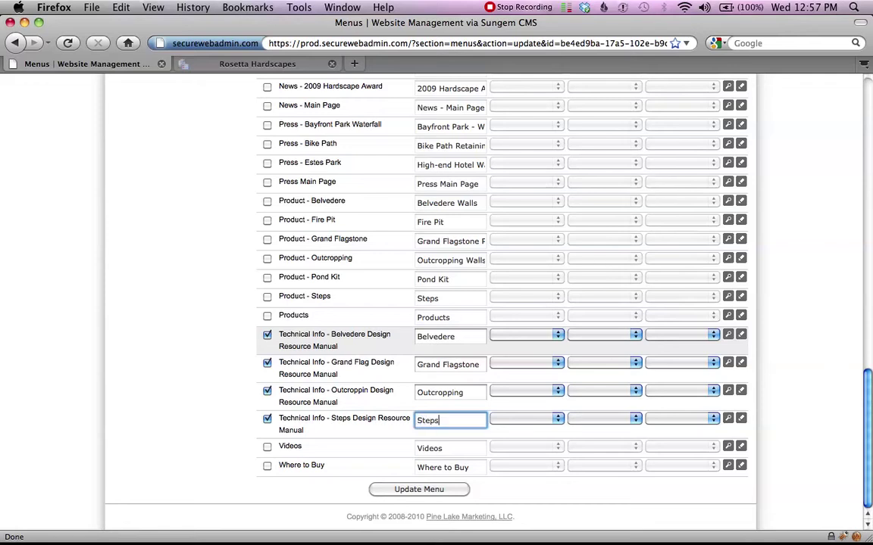
pyautogui.click(439, 490)
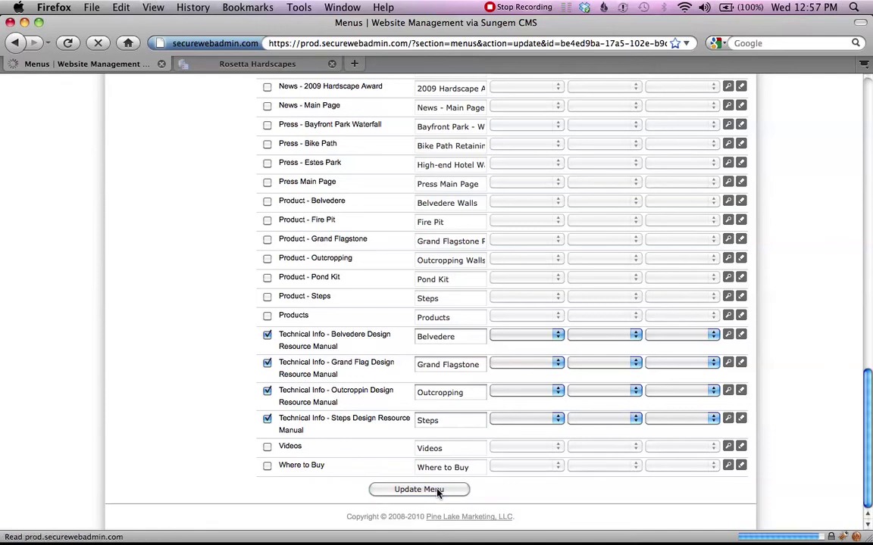
pyautogui.scroll(-5, 695, 360)
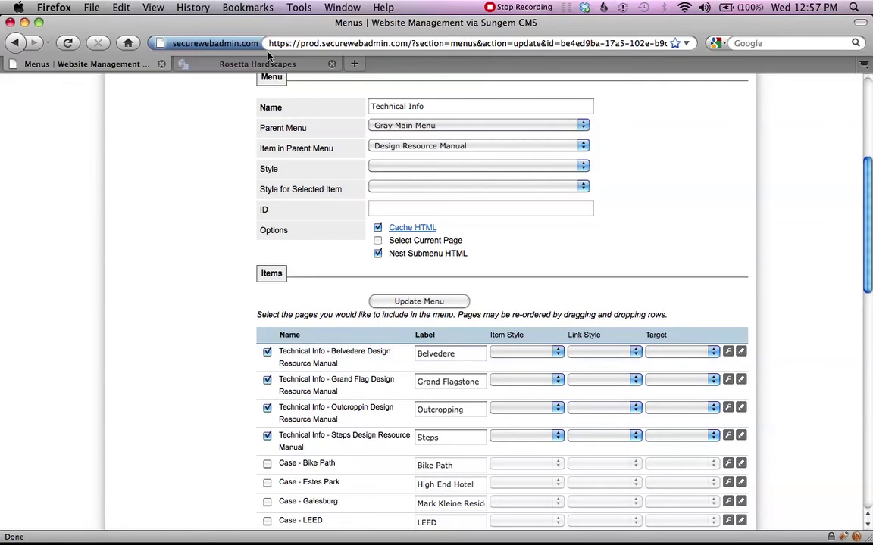
pyautogui.click(267, 61)
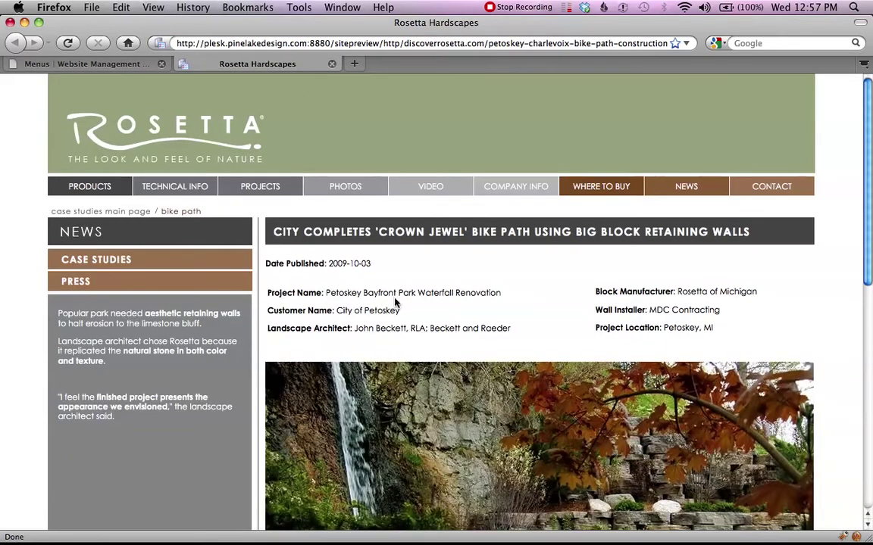
pyautogui.press('super+r')
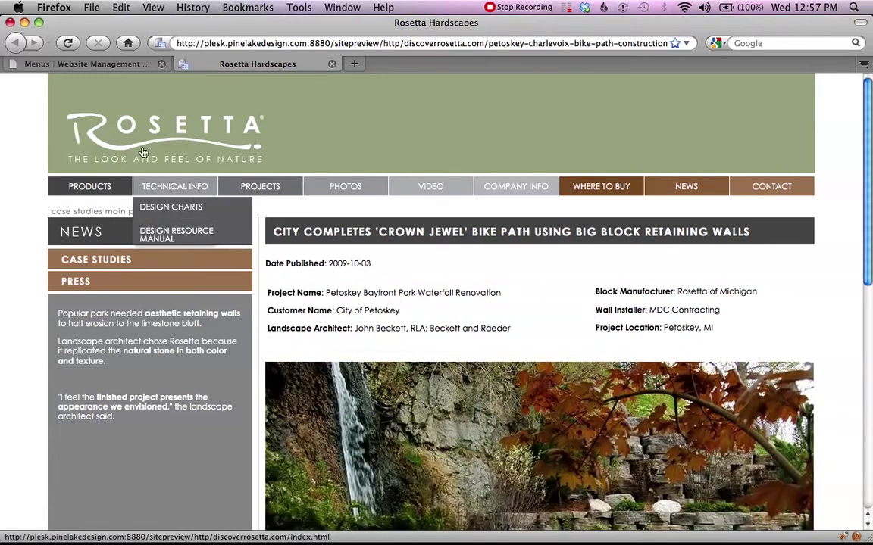
pyautogui.click(107, 63)
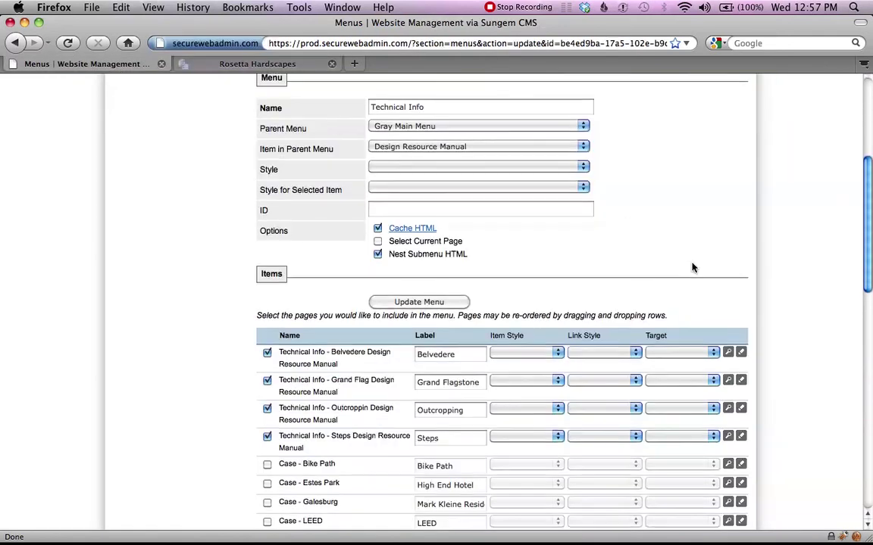
# Step: Re-save the Gray Main Menu, then return to the Rosetta Hardscapes preview
pyautogui.scroll(3, 692, 268)
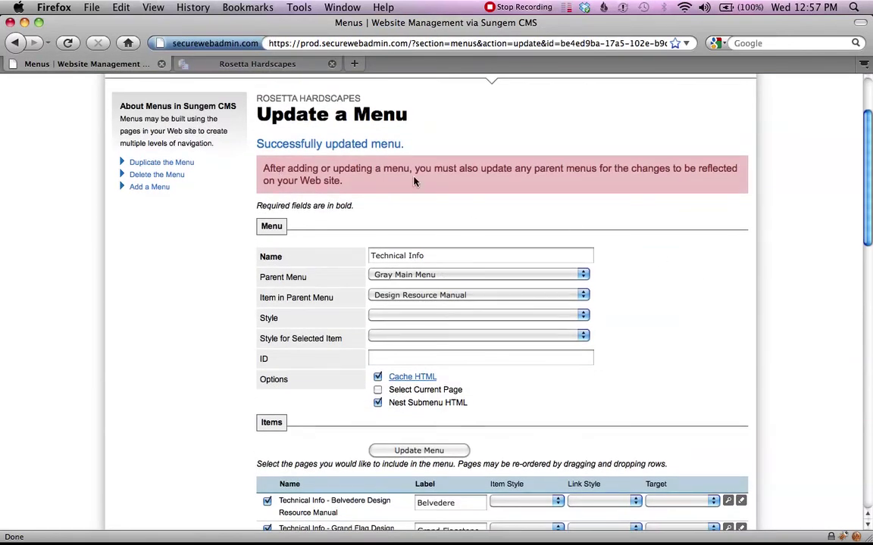
pyautogui.scroll(1, 428, 194)
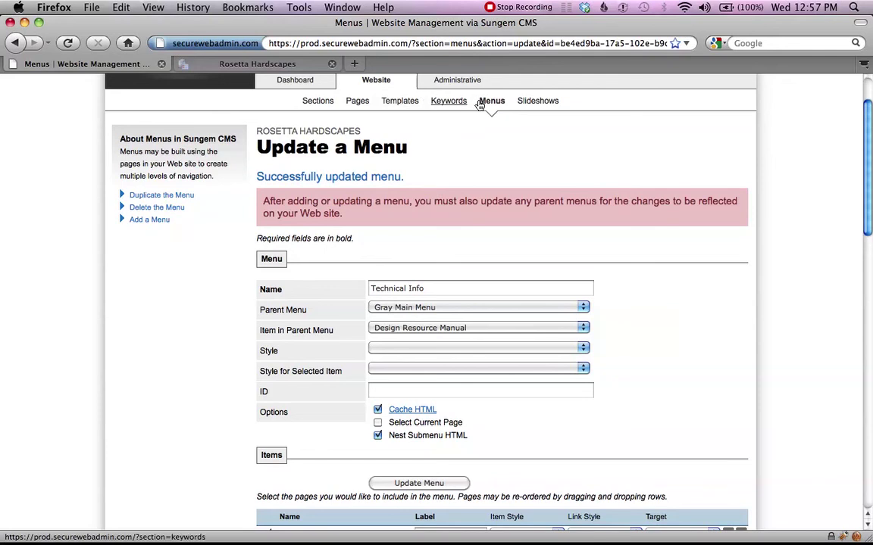
pyautogui.click(491, 103)
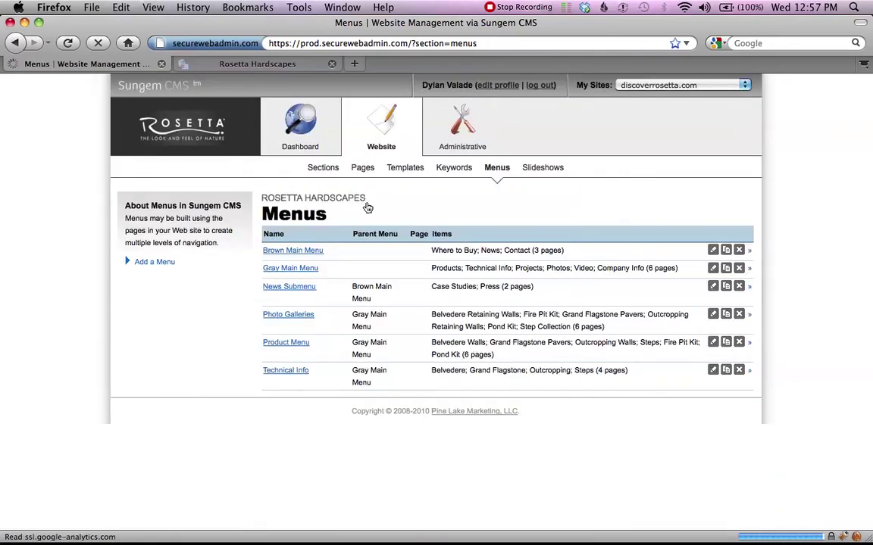
pyautogui.click(303, 272)
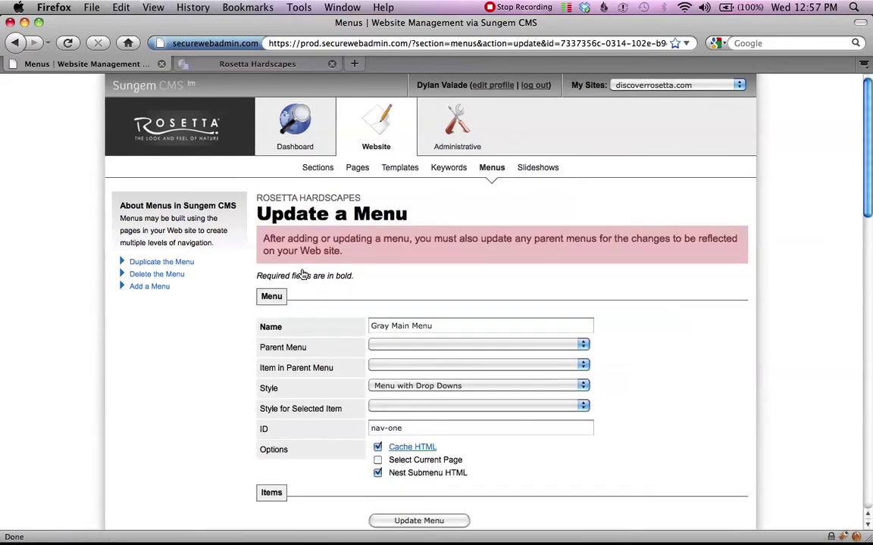
pyautogui.click(434, 523)
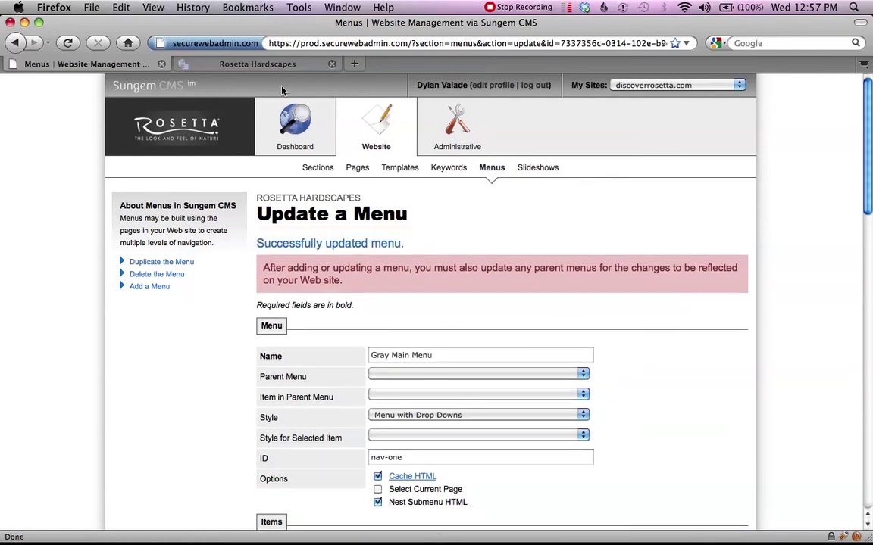
pyautogui.click(258, 64)
# Step: Reload the Rosetta Hardscapes preview with Cmd+R to show the updated Technical Info submenu
pyautogui.press('super+r')
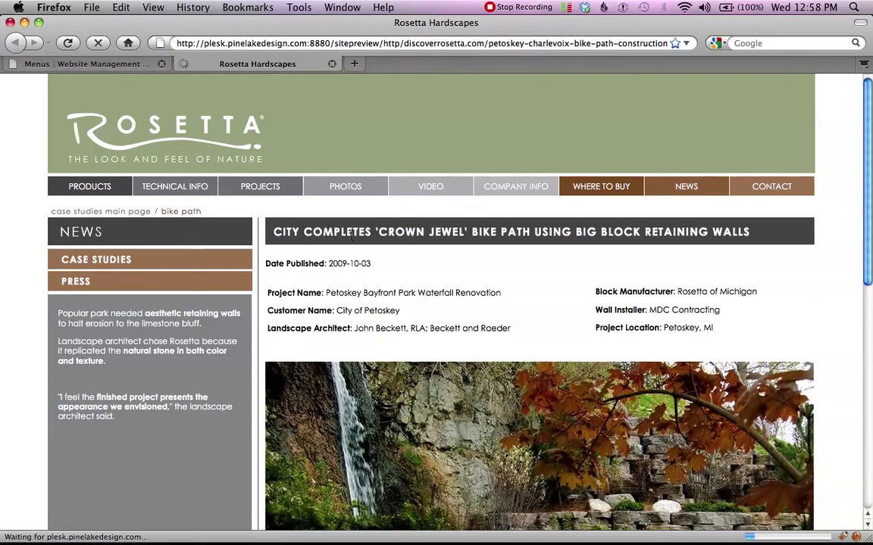